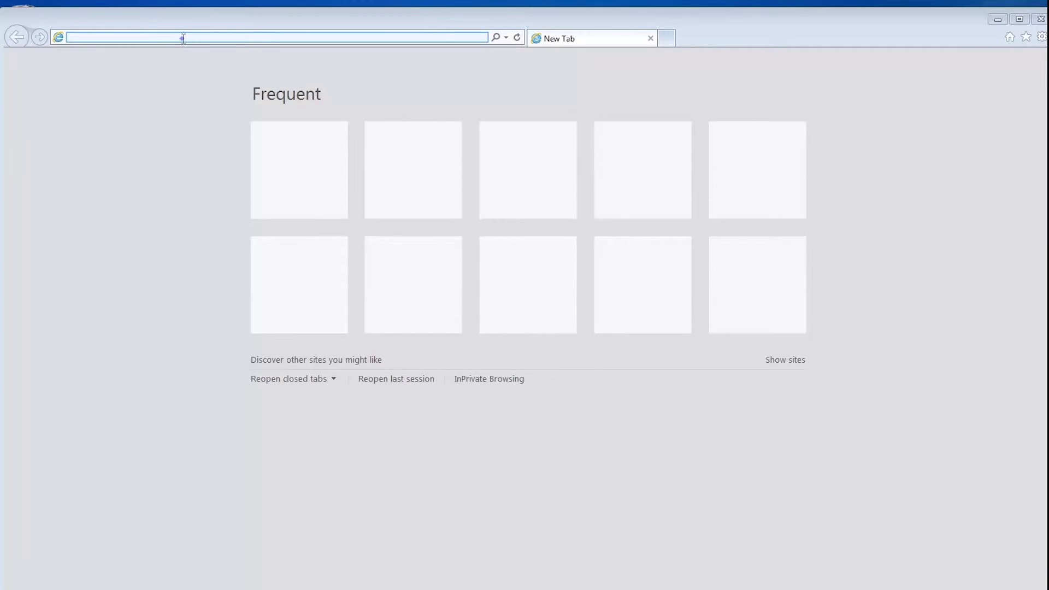
{"action": "type", "text": "ww"}
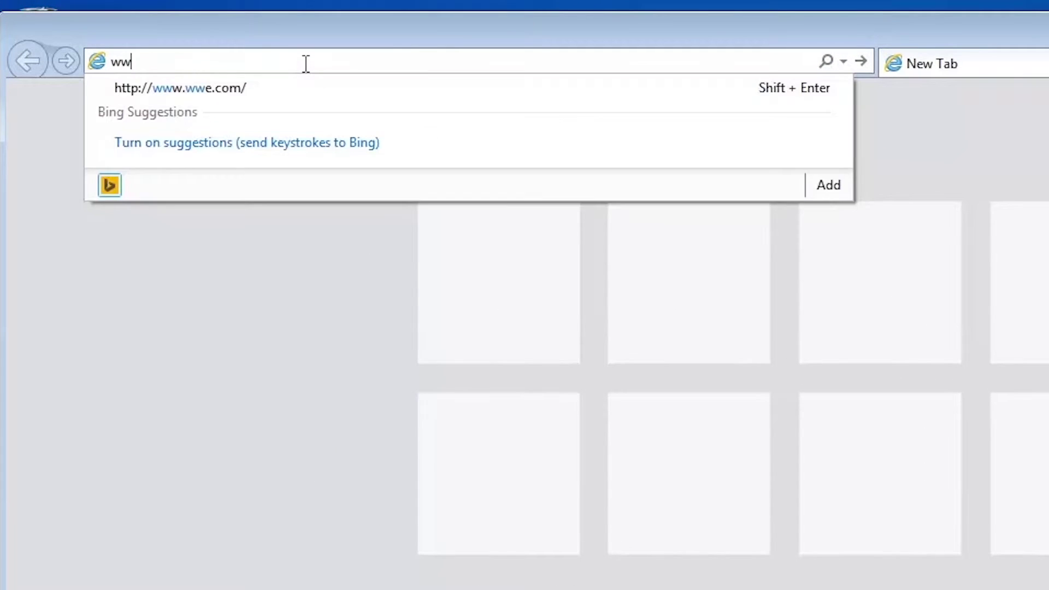
{"action": "type", "text": "w.saicloud.co"}
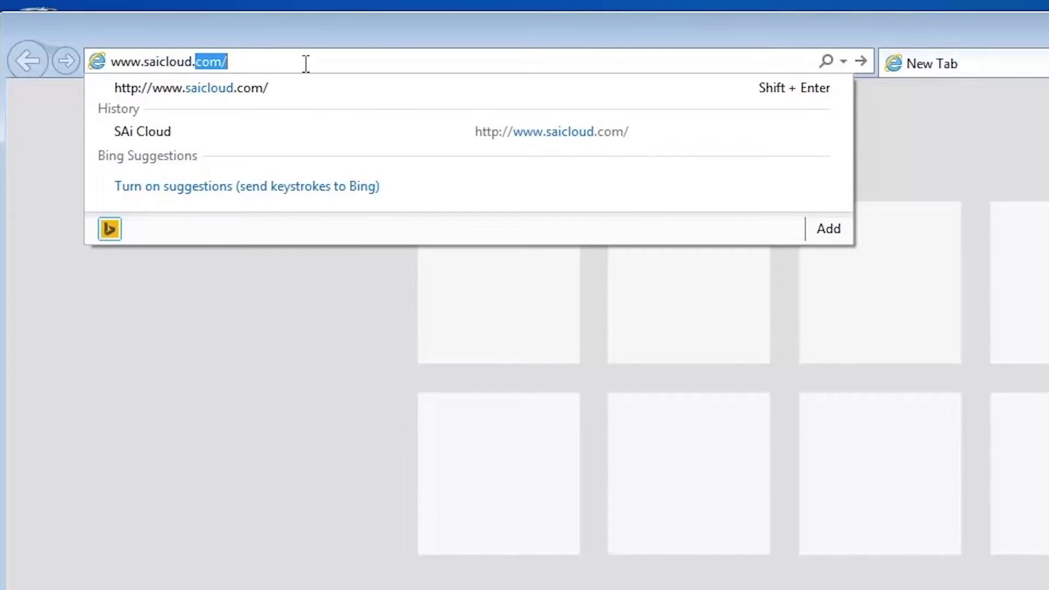
{"action": "type", "text": "m"}
{"action": "key", "text": "Return"}
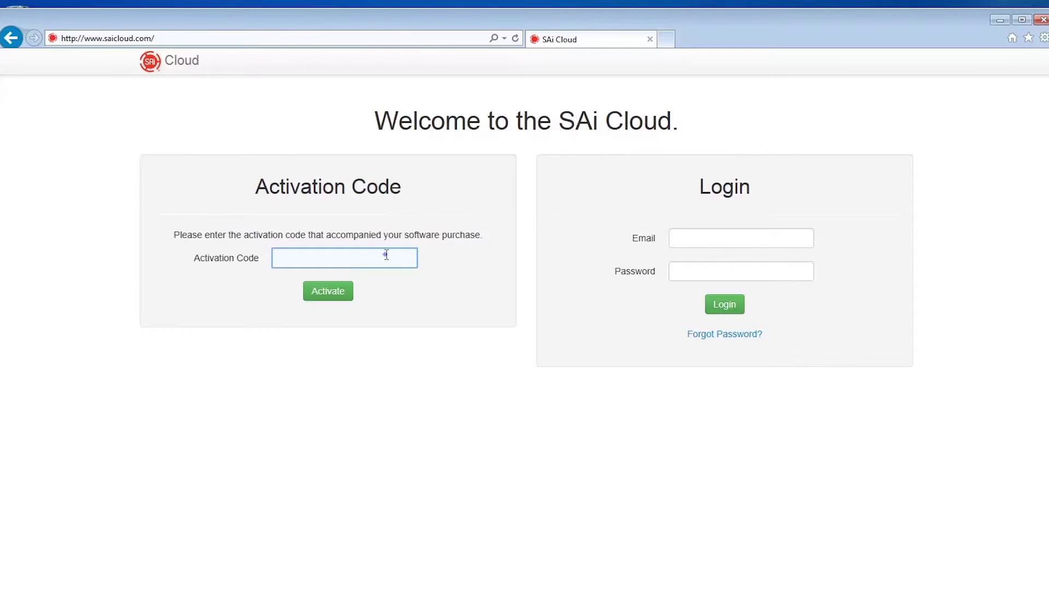
{"action": "left_click", "coordinate": [386, 255]}
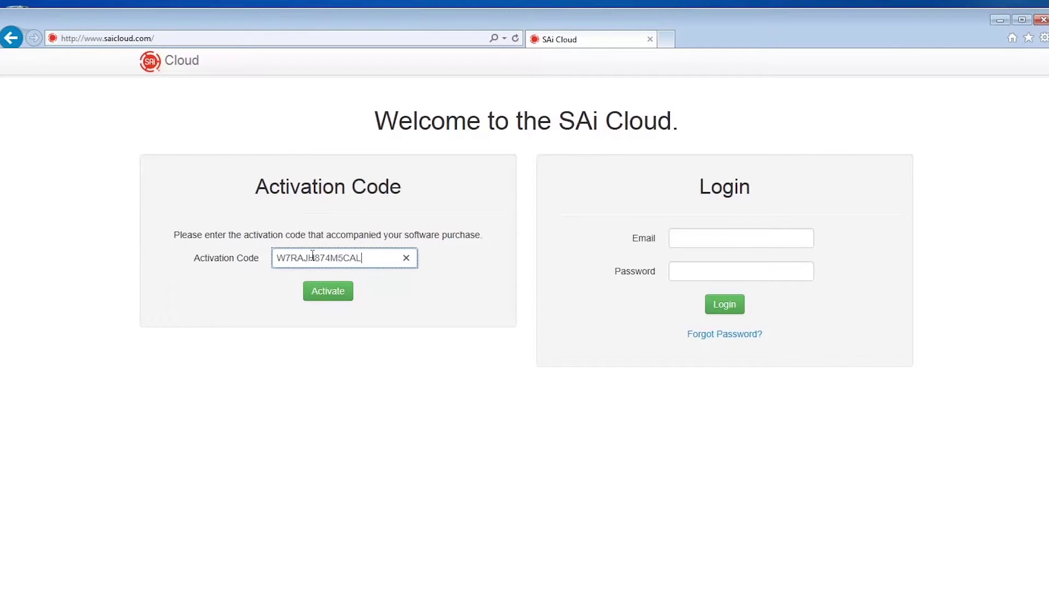
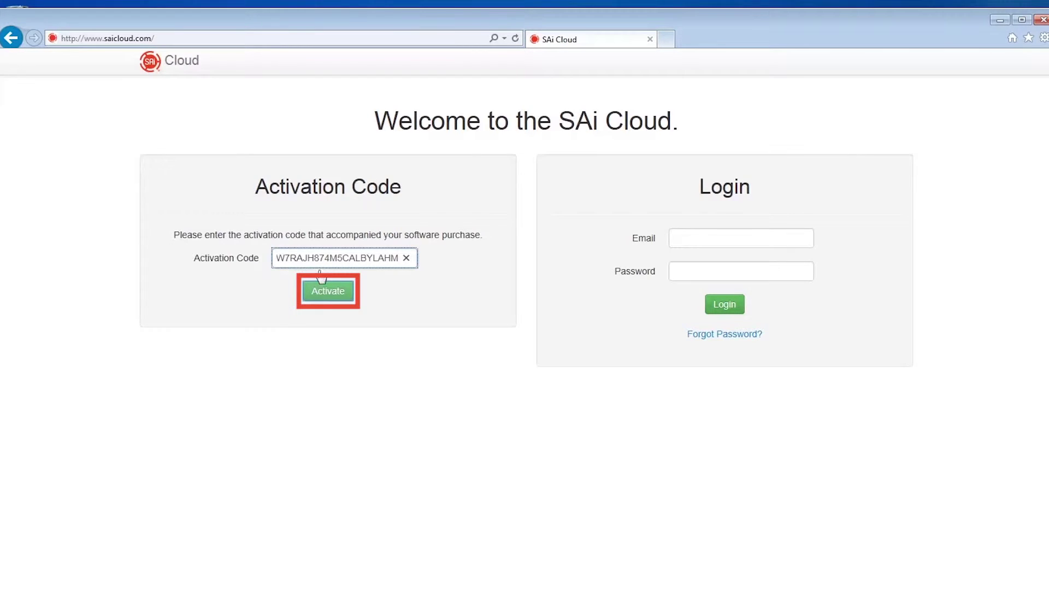
Activate the code, choose to create a new SAi Cloud account, and enter the account e-mail address.
{"action": "left_click", "coordinate": [326, 295]}
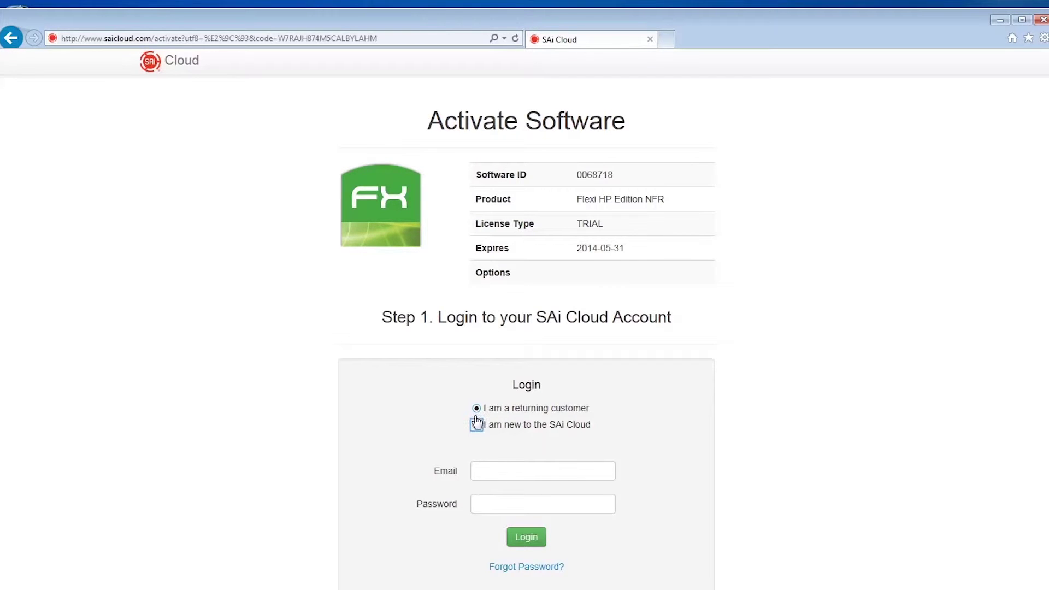
{"action": "left_click", "coordinate": [477, 424]}
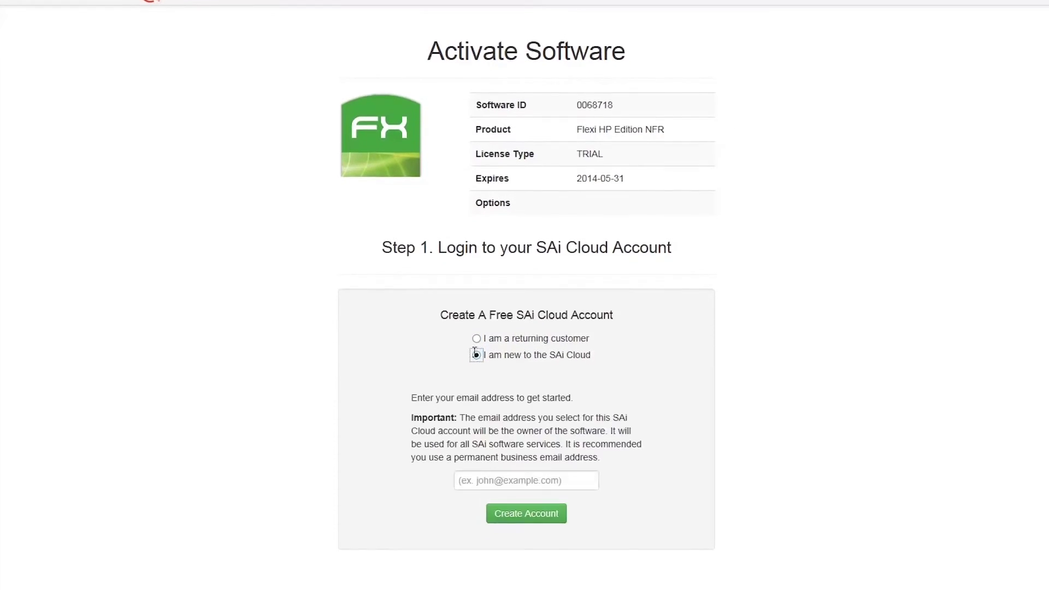
{"action": "left_click", "coordinate": [549, 474]}
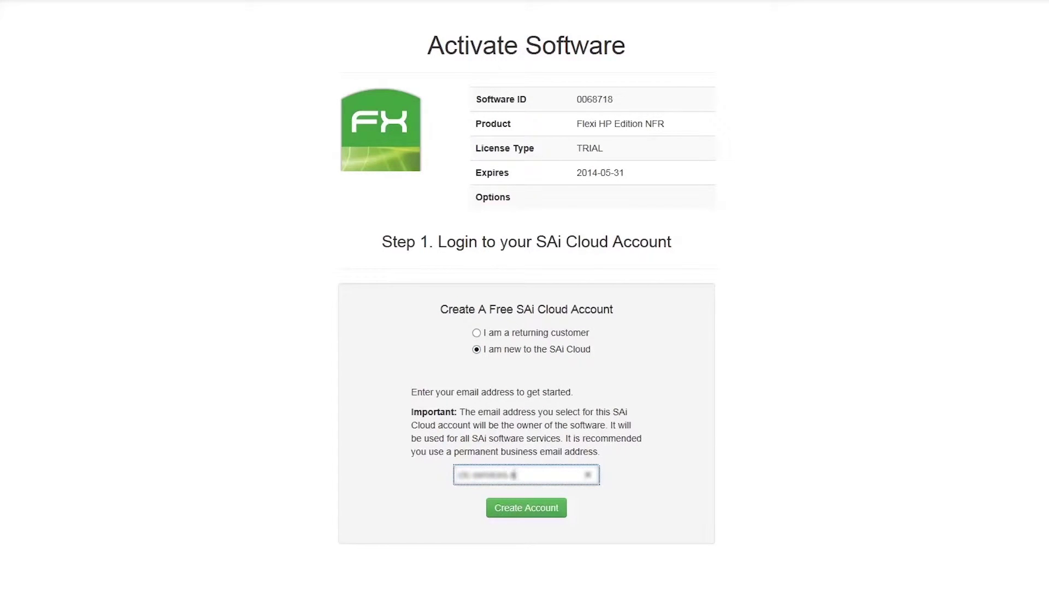
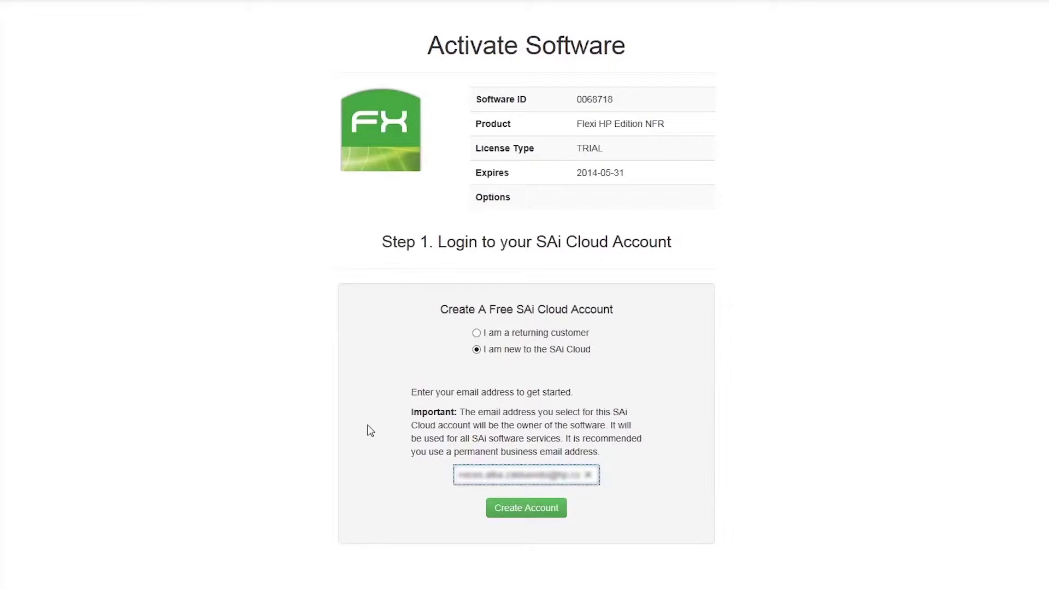
Submit the account request, accept the Outlook Web App language settings, and open the [saicloud.com] Welcome e-mail.
{"action": "left_click", "coordinate": [499, 505]}
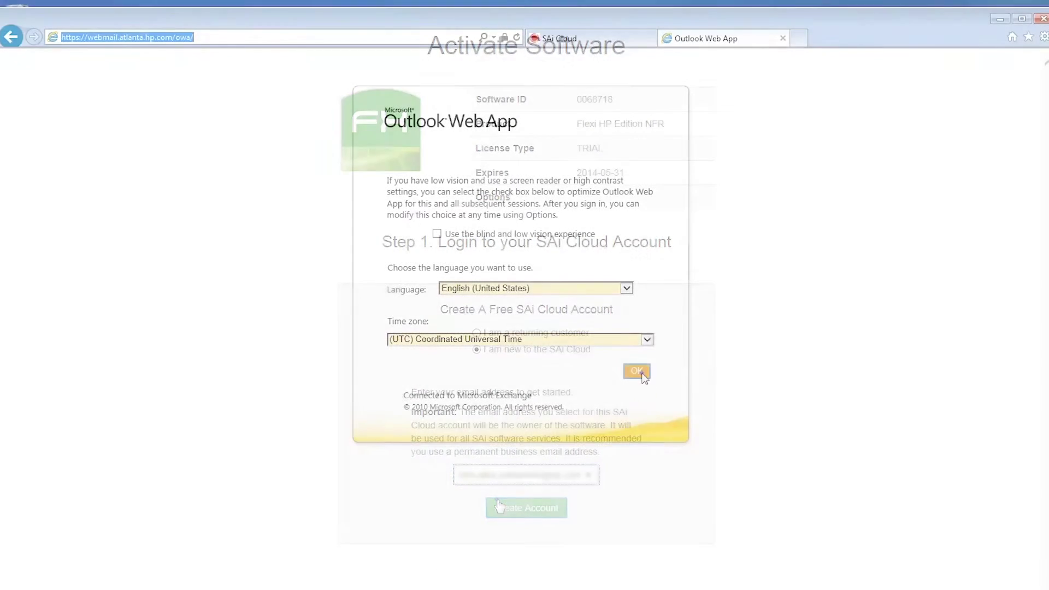
{"action": "left_click", "coordinate": [637, 371]}
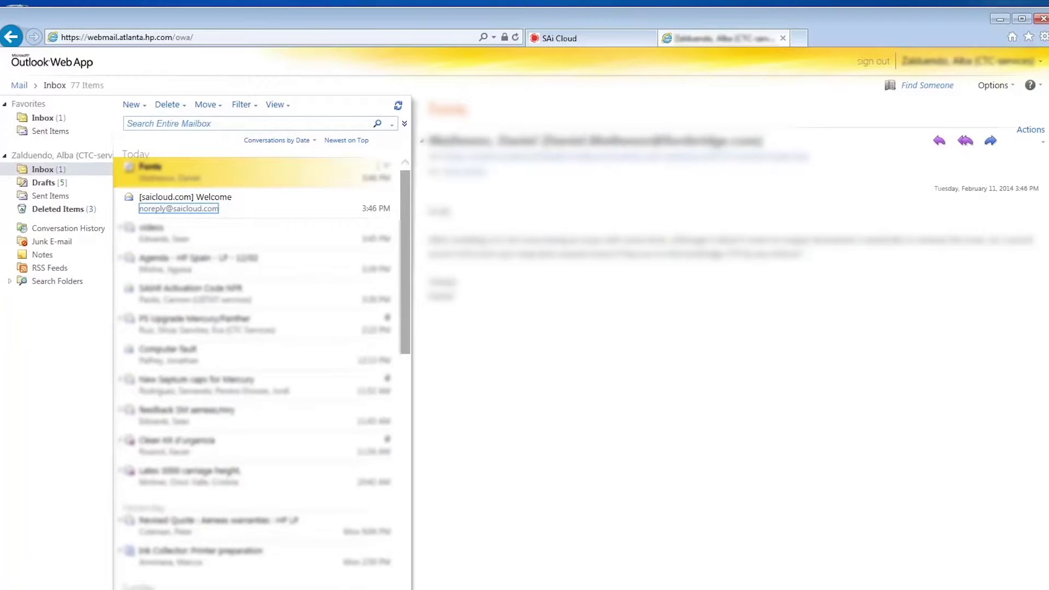
{"action": "left_click", "coordinate": [169, 209]}
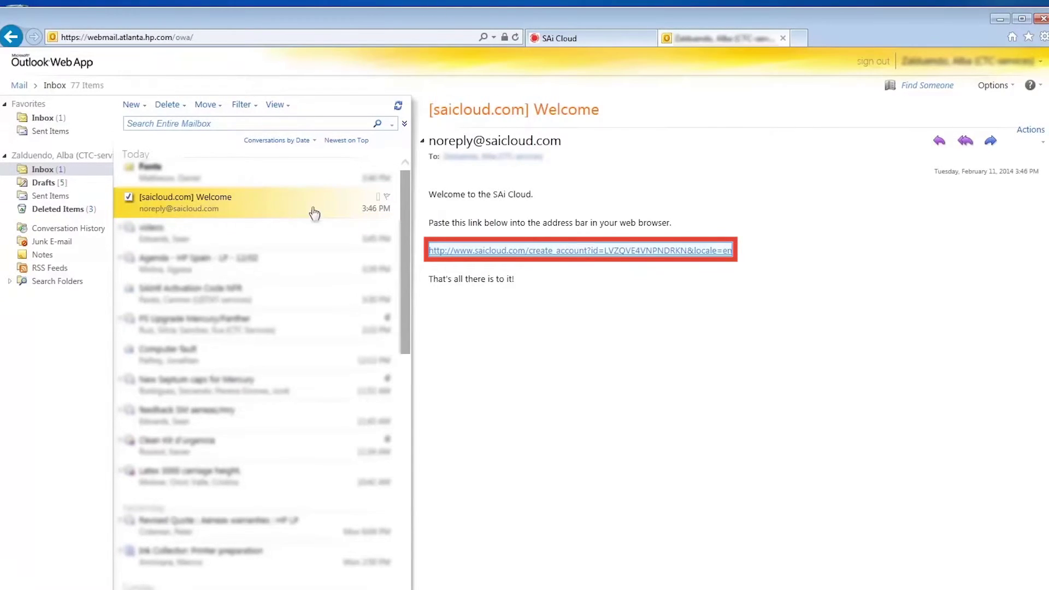
Follow the e-mail link, set a password and United States as country, create the account, and accept the terms.
{"action": "left_click", "coordinate": [597, 251]}
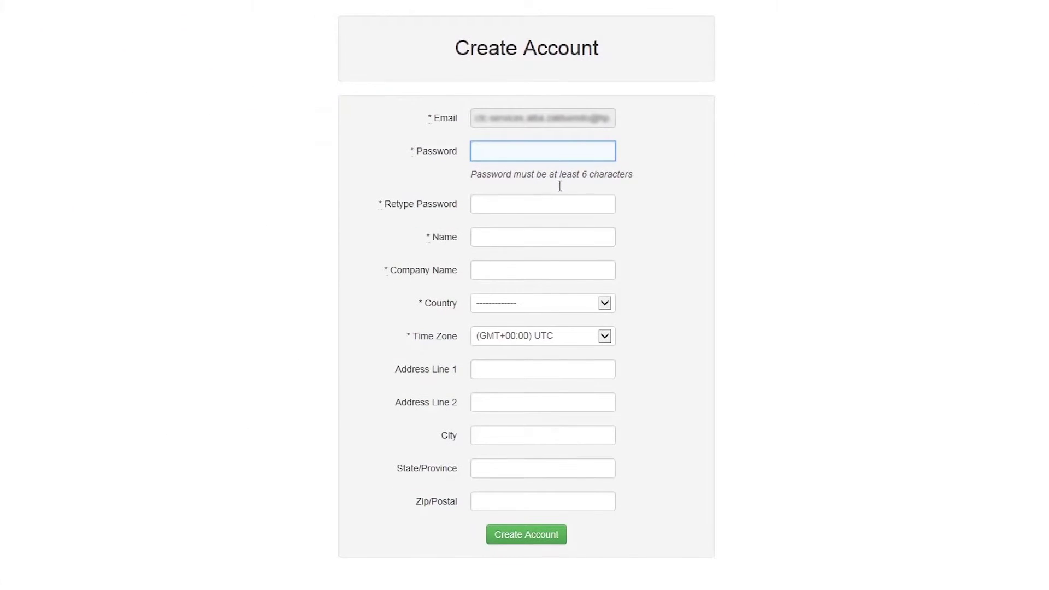
{"action": "type", "text": "******"}
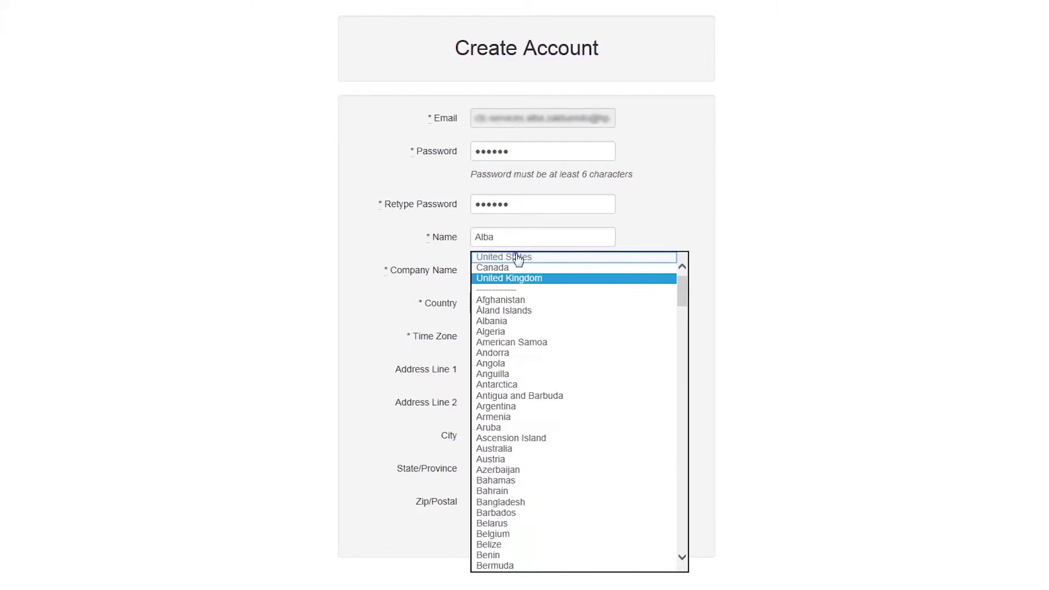
{"action": "left_click", "coordinate": [518, 257]}
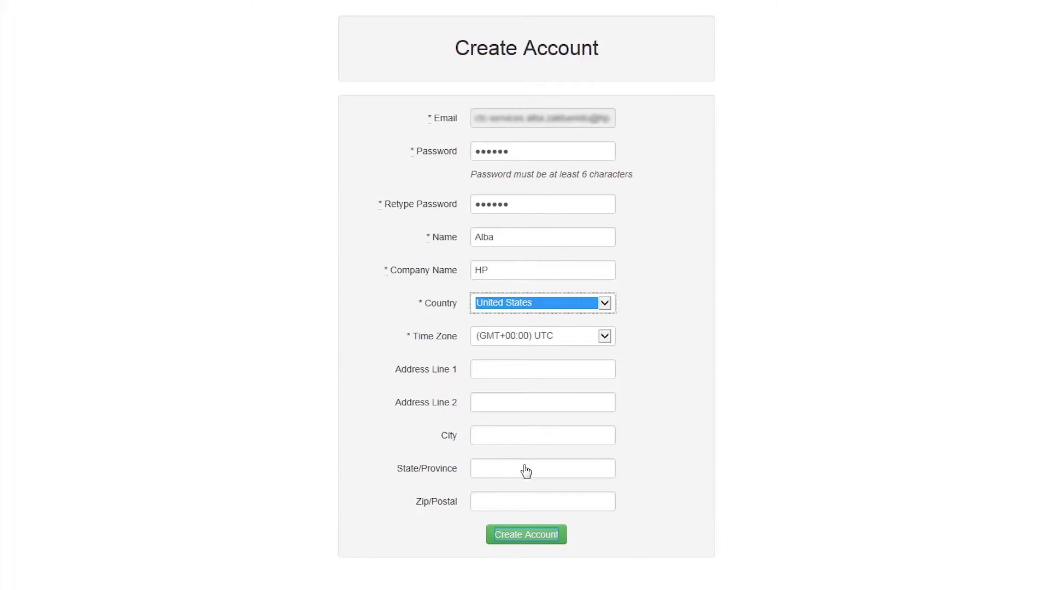
{"action": "left_click", "coordinate": [526, 534]}
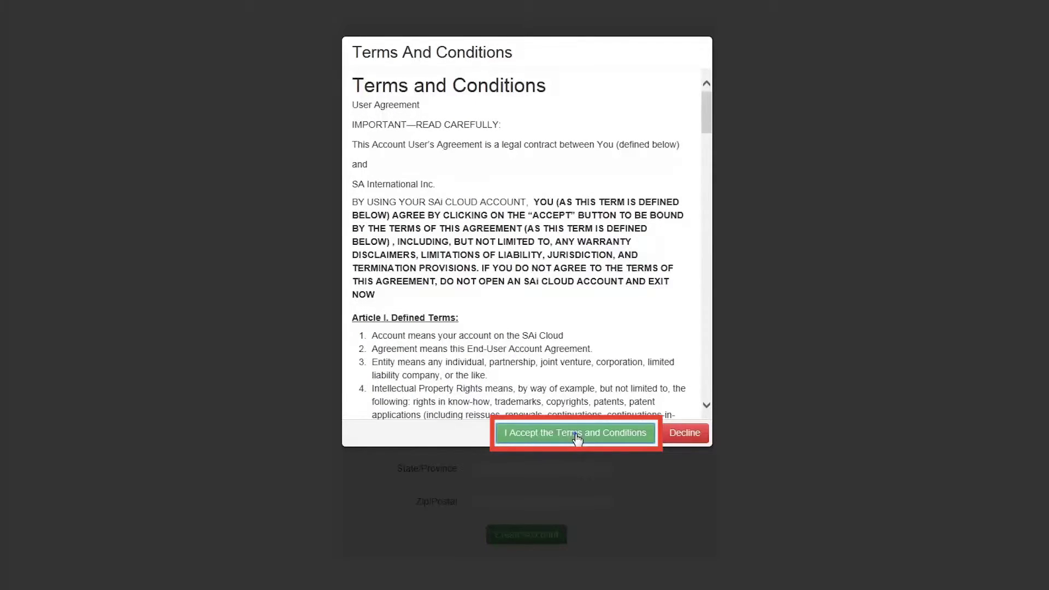
{"action": "left_click", "coordinate": [577, 432]}
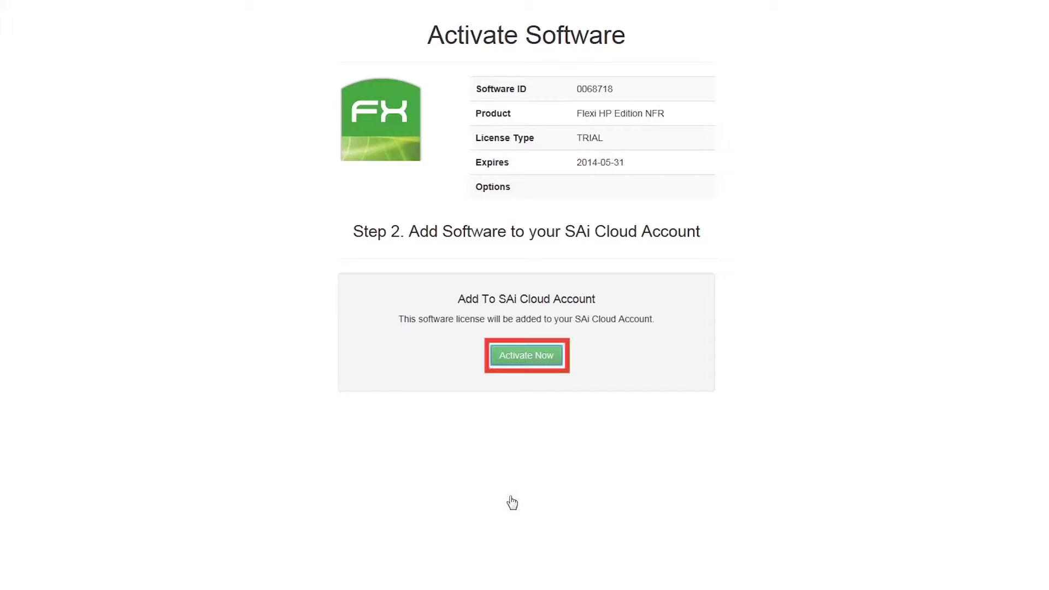
Add the Flexi HP Edition NFR licence to the account and download the installer.
{"action": "left_click", "coordinate": [537, 361]}
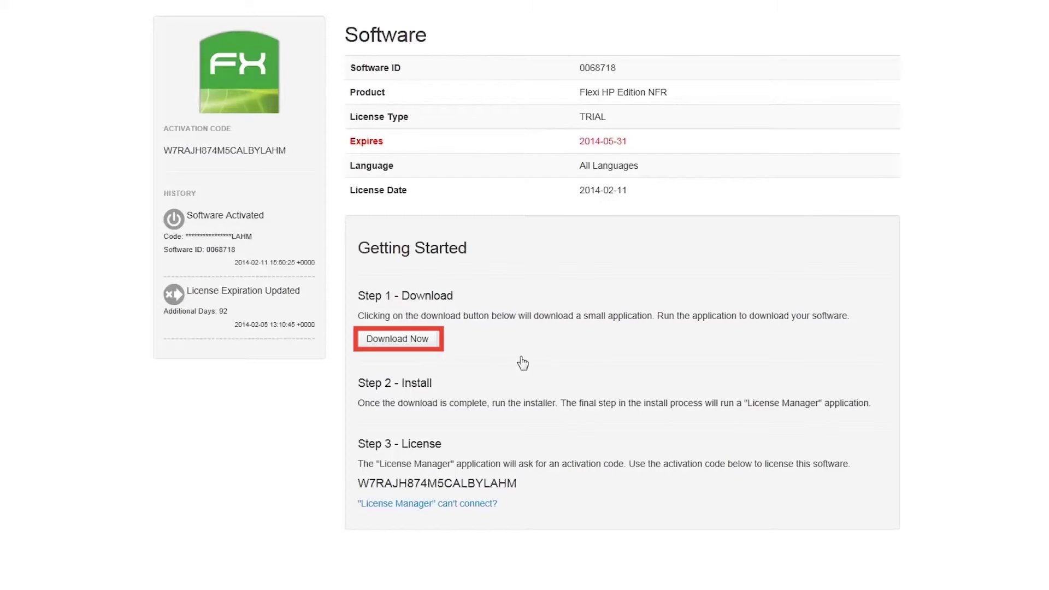
{"action": "left_click", "coordinate": [424, 346]}
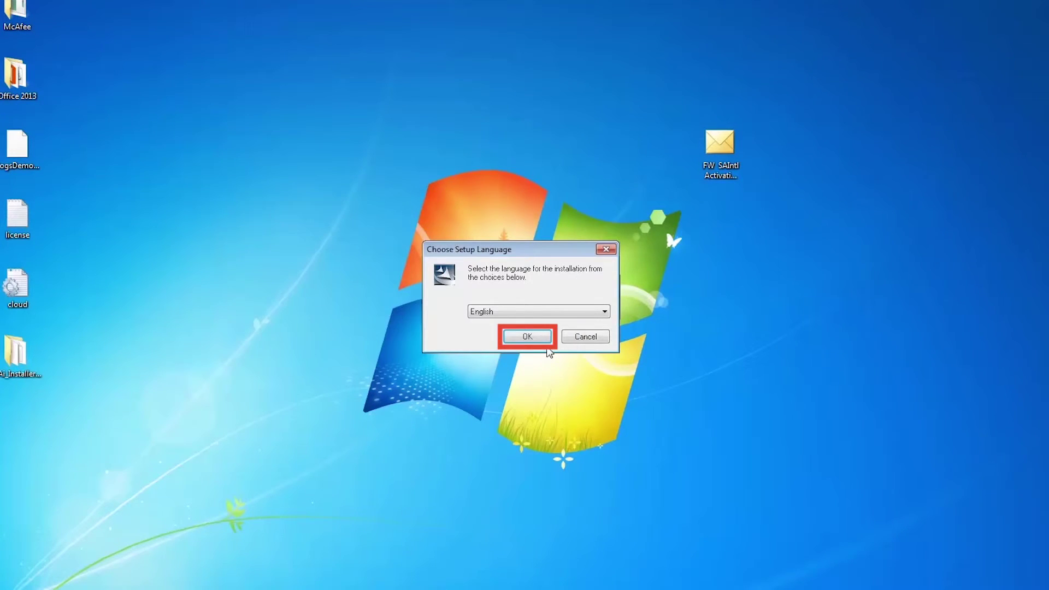
Accept English as the setup language and run the FlexiPRINT HP Edition installation.
{"action": "left_click", "coordinate": [546, 342]}
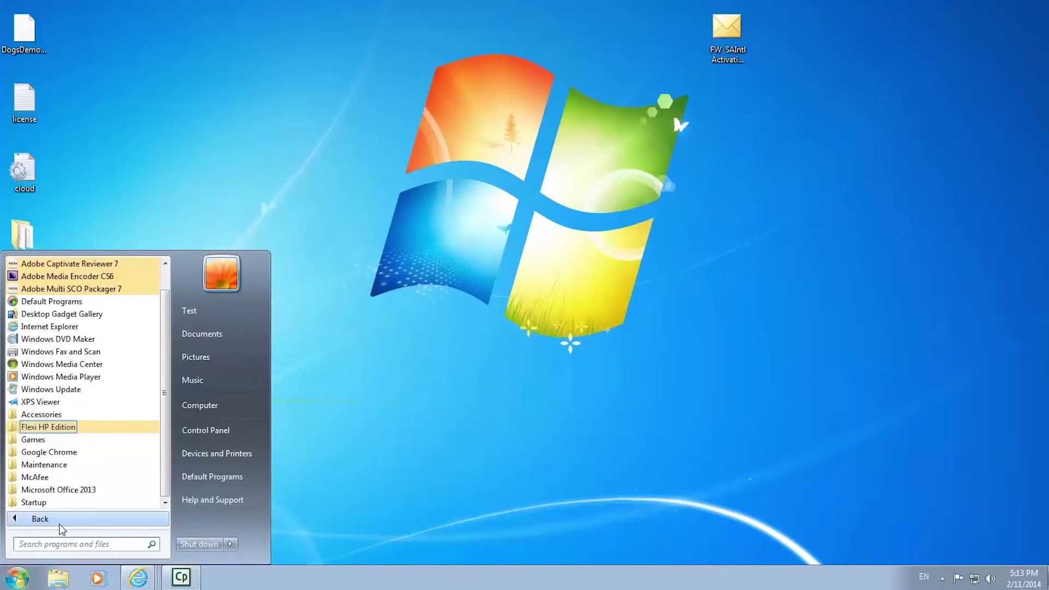
Launch FlexiSIGN-PRO HP Edition Cloud from the Flexi HP Edition Start menu folder.
{"action": "left_click", "coordinate": [70, 428]}
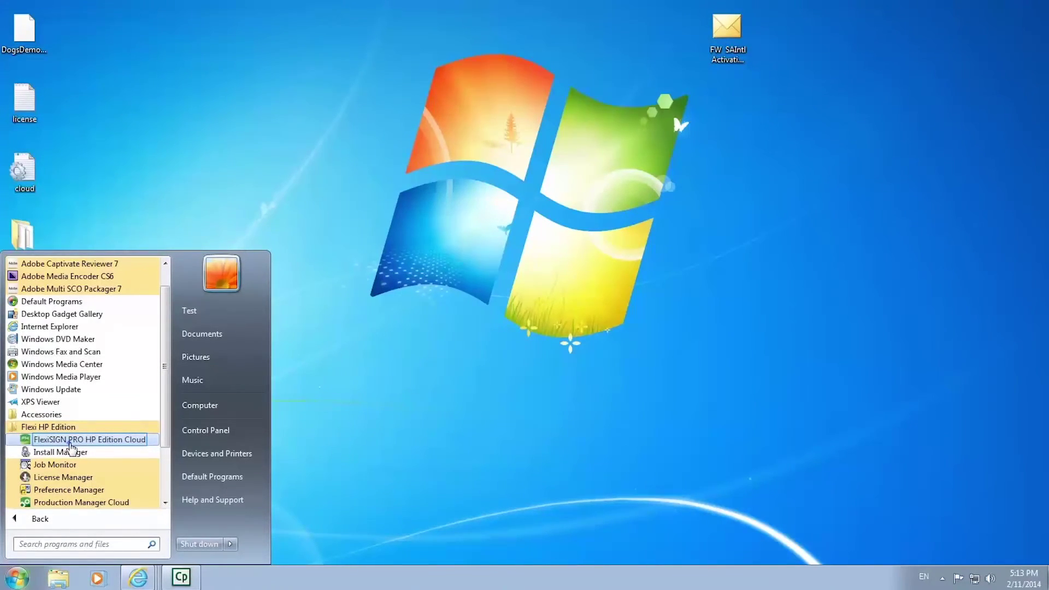
{"action": "left_click", "coordinate": [69, 443]}
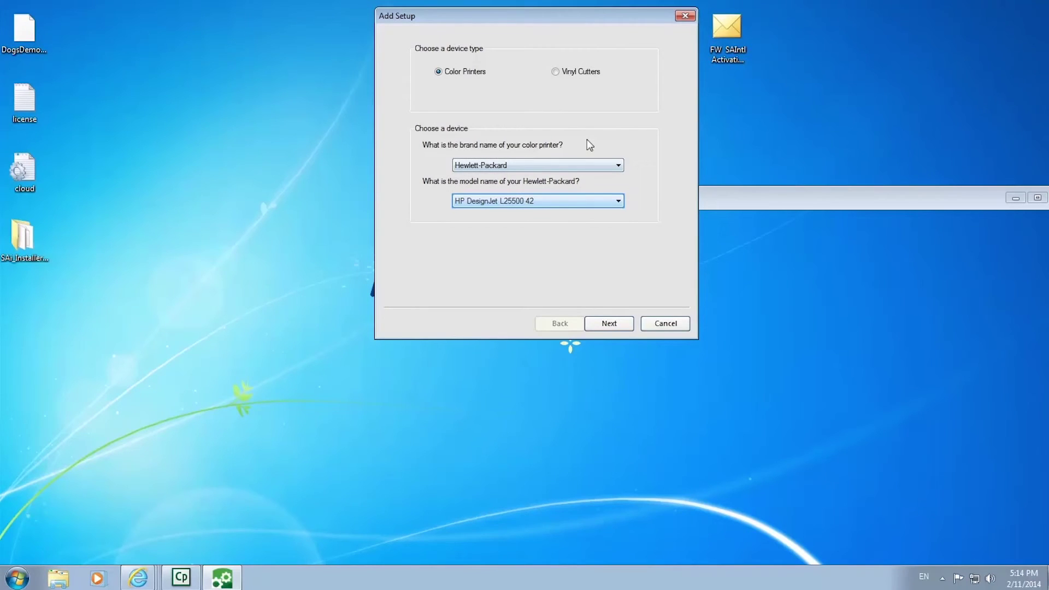
Choose HP Latex 330 Printer as the model for the new setup.
{"action": "scroll", "coordinate": [551, 207], "scroll_direction": "down", "scroll_amount": 5}
{"action": "left_click", "coordinate": [552, 206]}
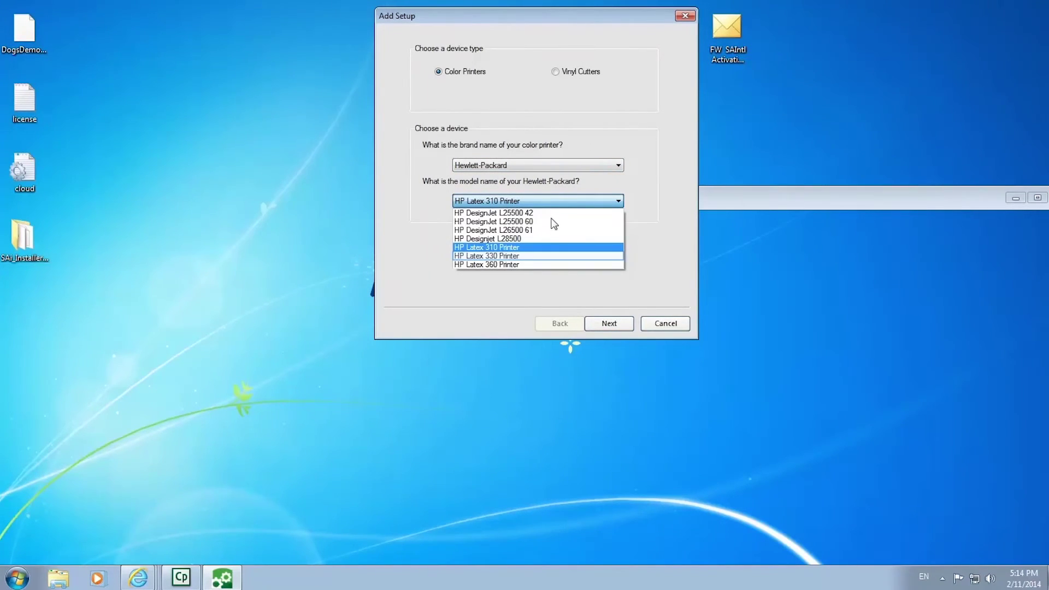
{"action": "left_click", "coordinate": [554, 256]}
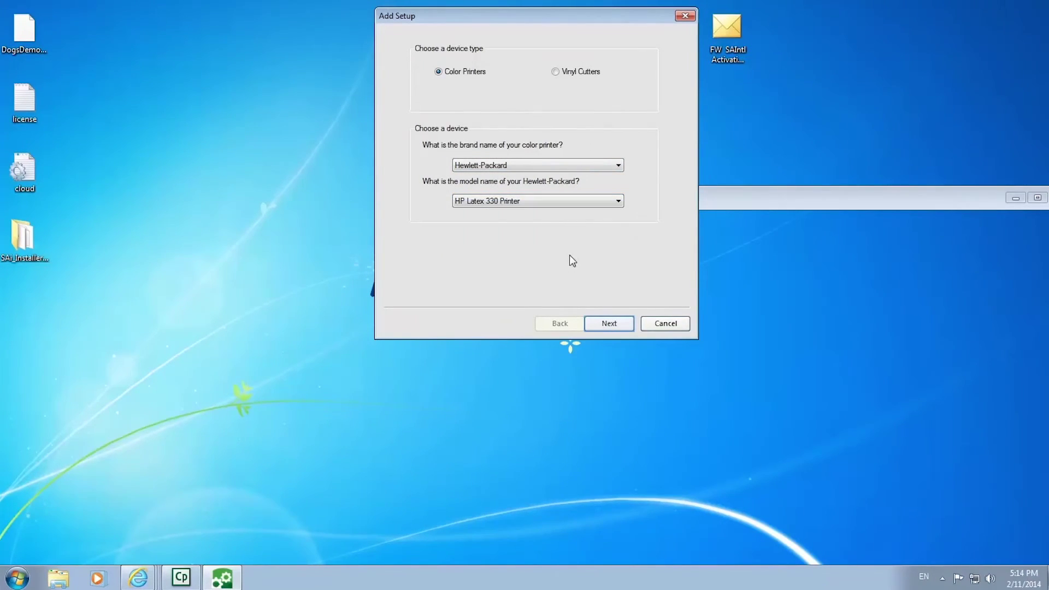
{"action": "left_click", "coordinate": [617, 326]}
Connect over TCP/IP 192.168.1.1 port 9100, test it, and enable desktop driver installation.
{"action": "type", "text": "192.168.1.1"}
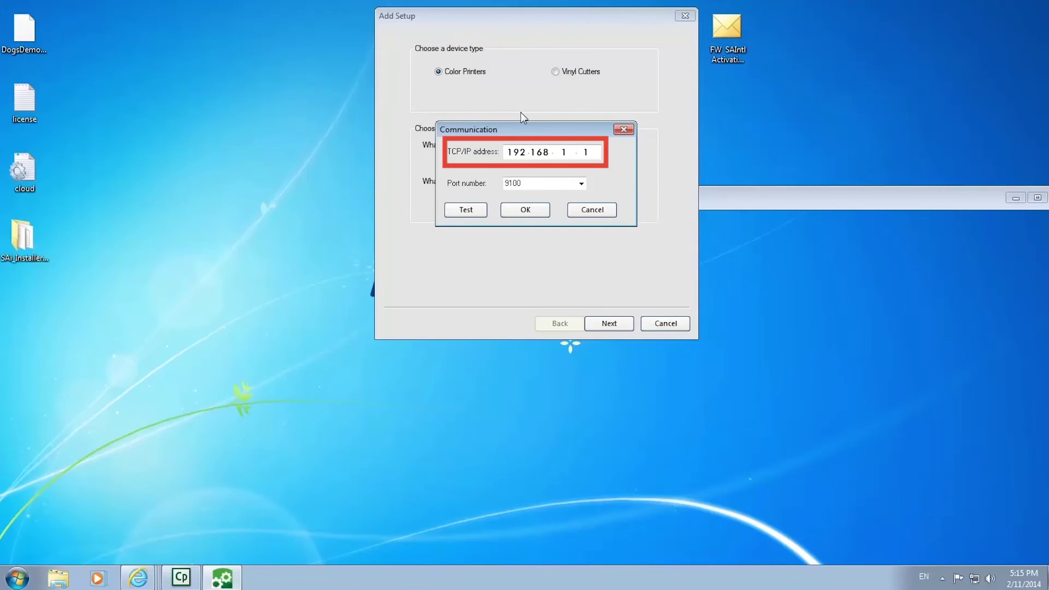
{"action": "left_click", "coordinate": [471, 211]}
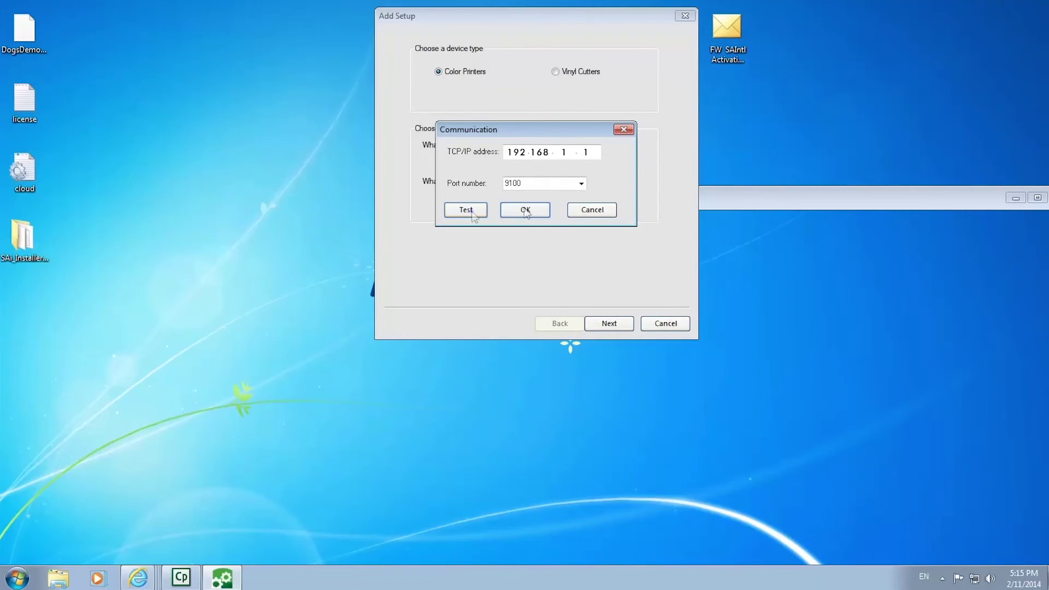
{"action": "left_click", "coordinate": [525, 210]}
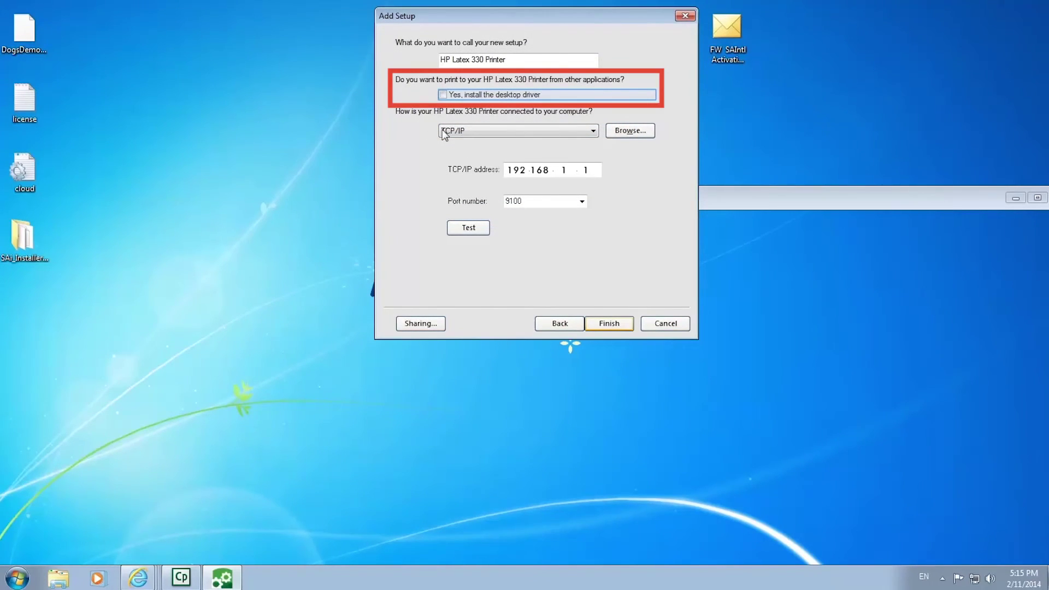
{"action": "left_click", "coordinate": [442, 94]}
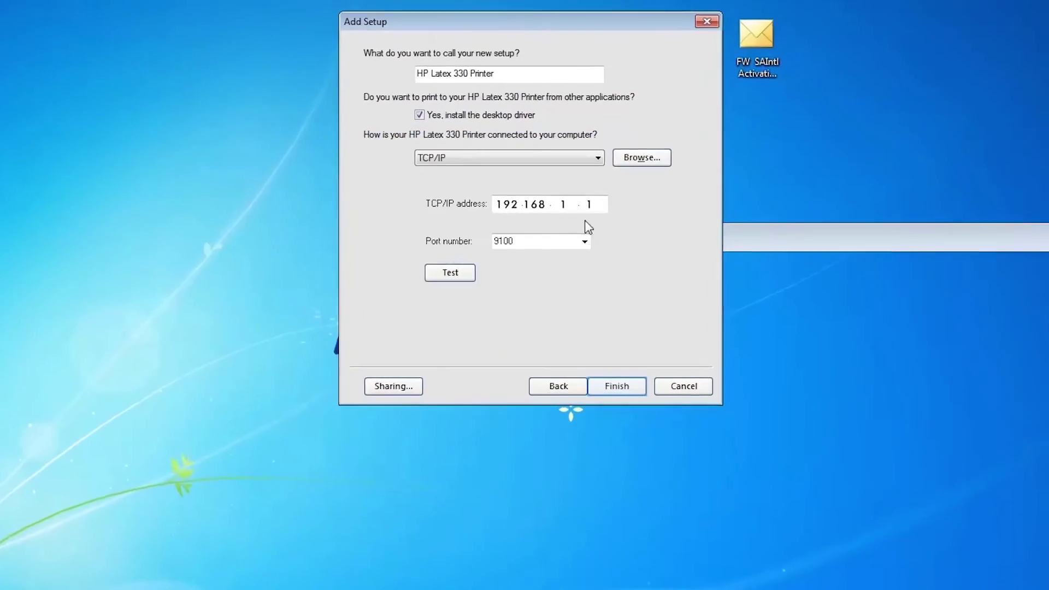
Finish adding the HP Latex 330 Printer setup so its queue appears in the main window.
{"action": "left_click", "coordinate": [628, 503]}
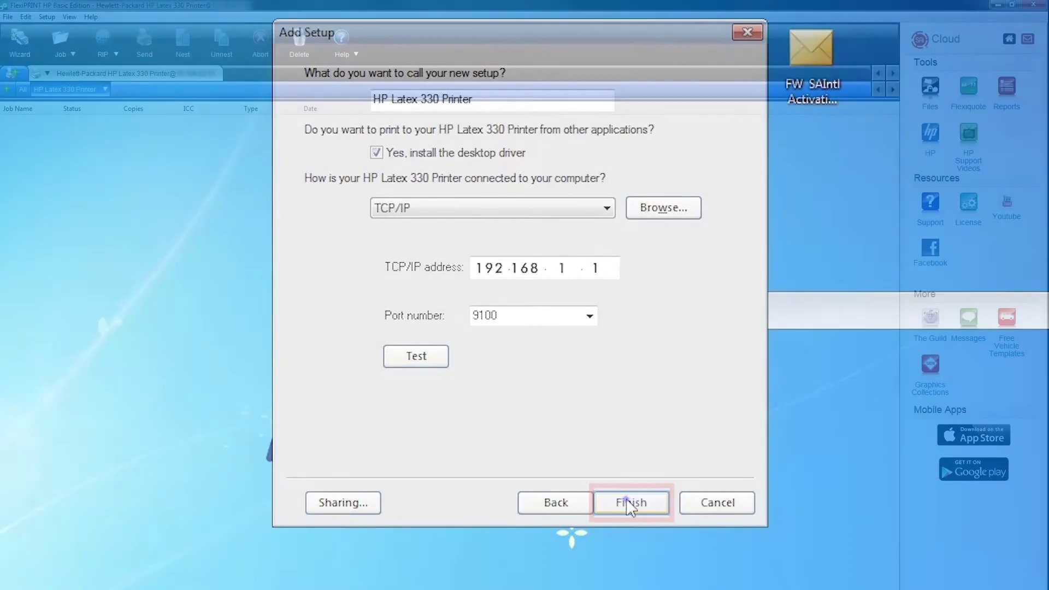